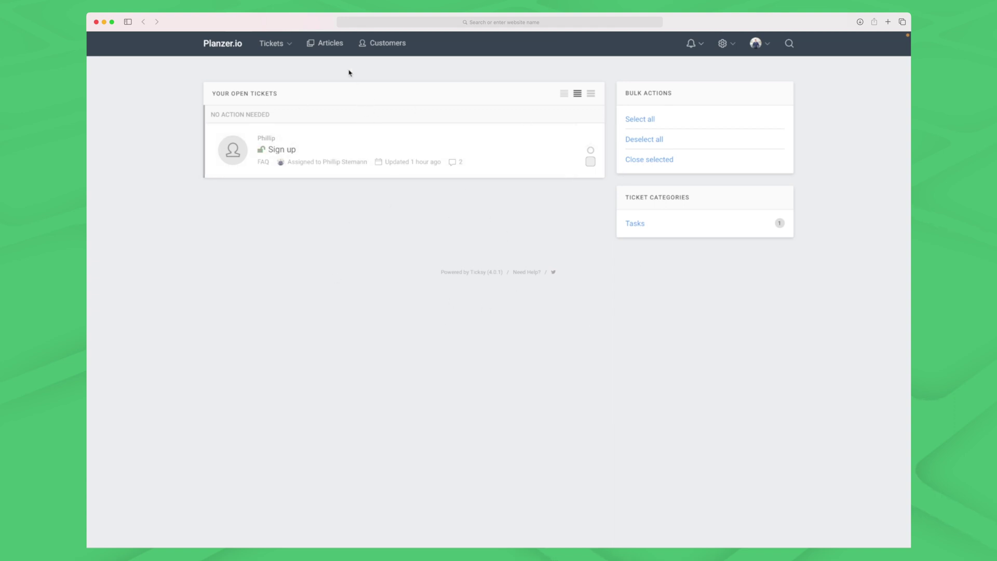
Step: Go from the customer list and a customer's profile to the help Articles page
left_click(388, 44)
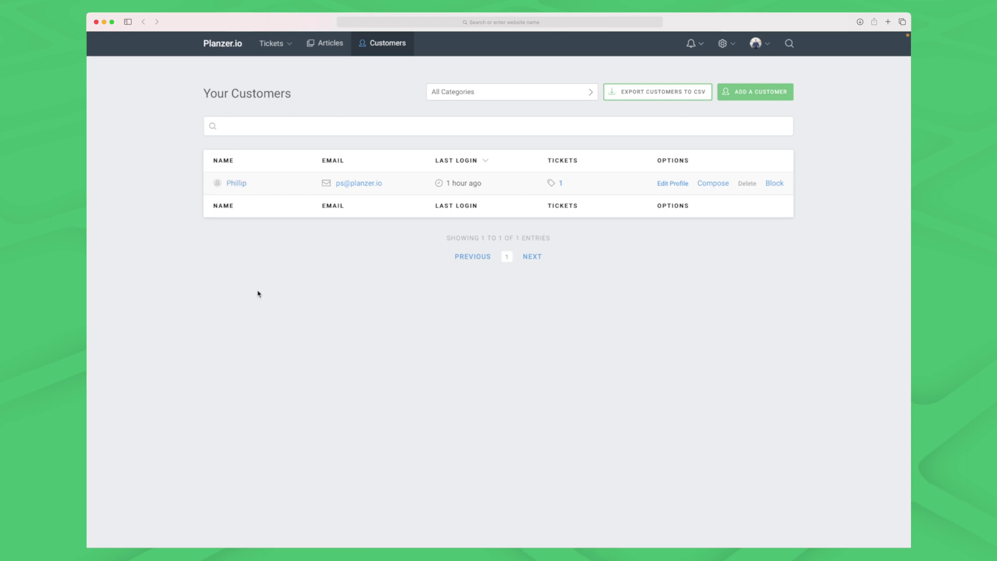
left_click(329, 181)
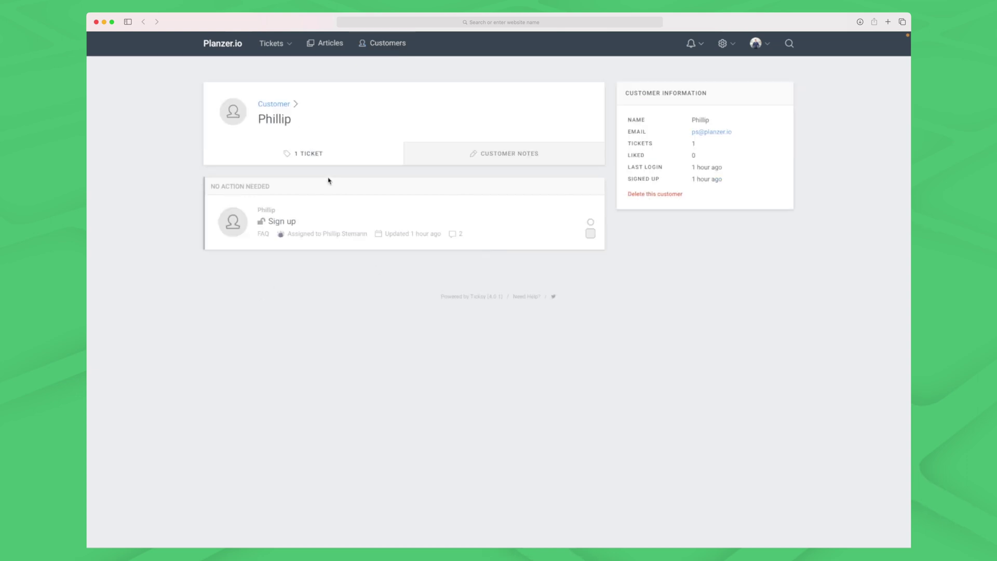
left_click(332, 46)
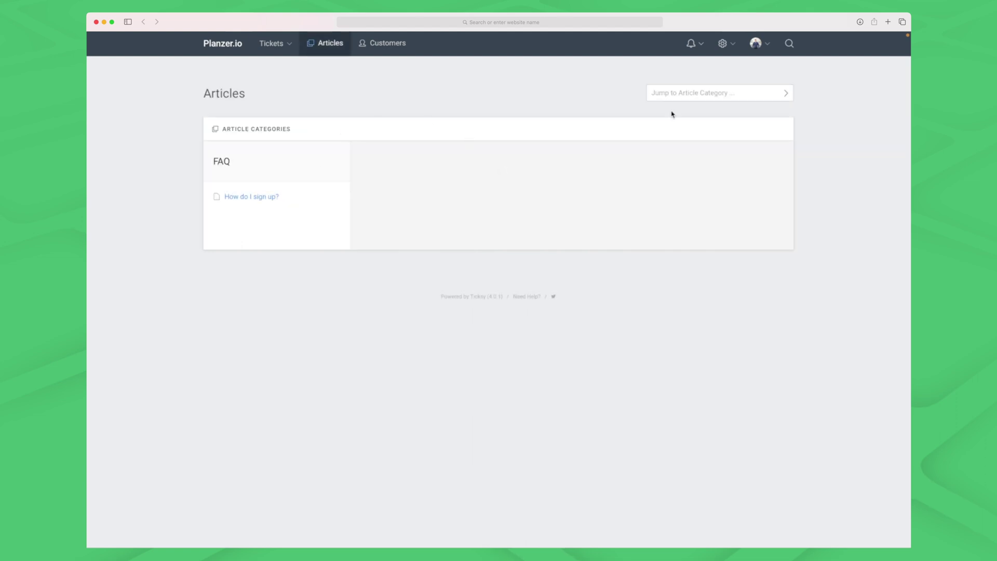
Step: Add a category named YouTube, then toggle Compact Sorting on and back off
left_click(726, 51)
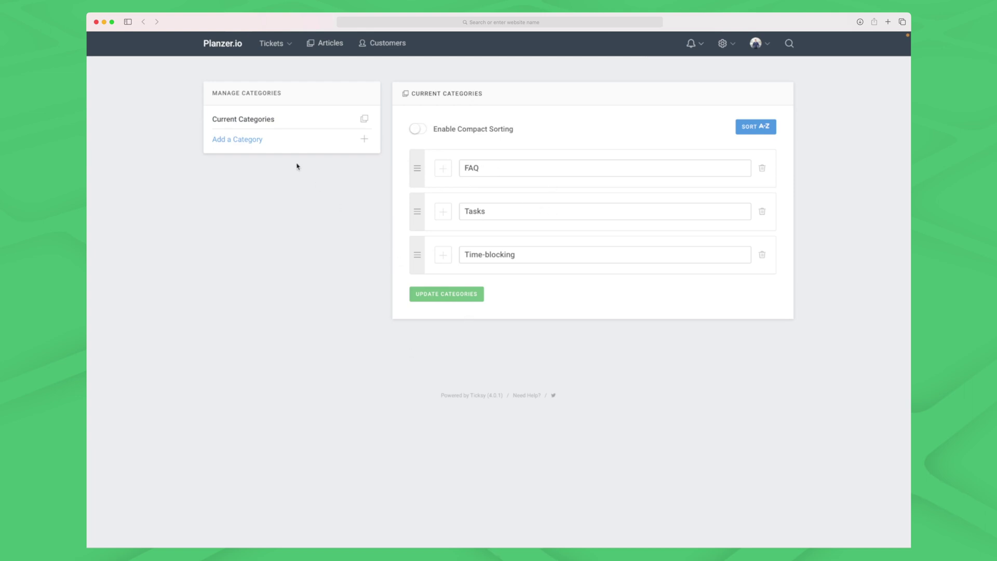
left_click(236, 140)
left_click(498, 133)
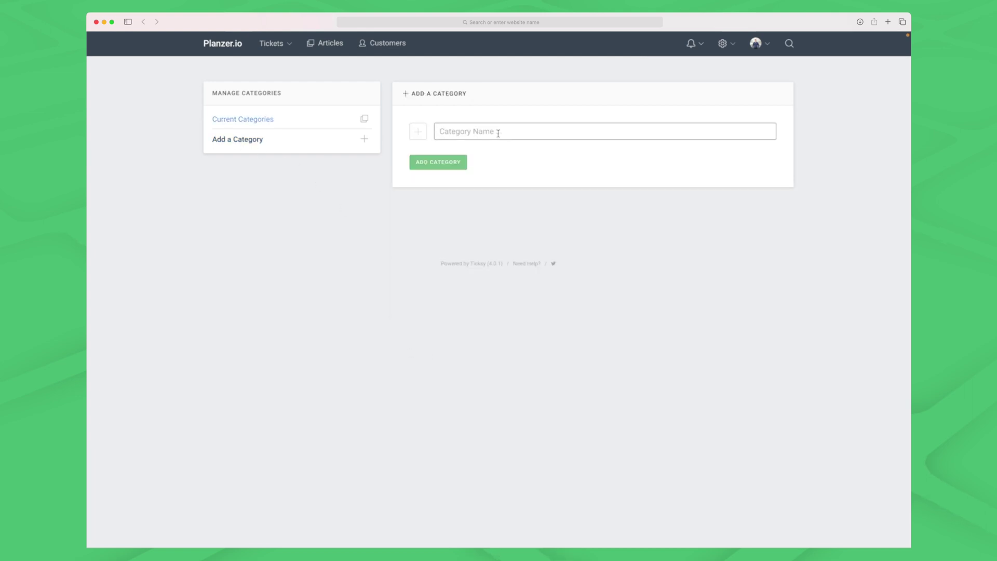
type("YouTube")
left_click(455, 162)
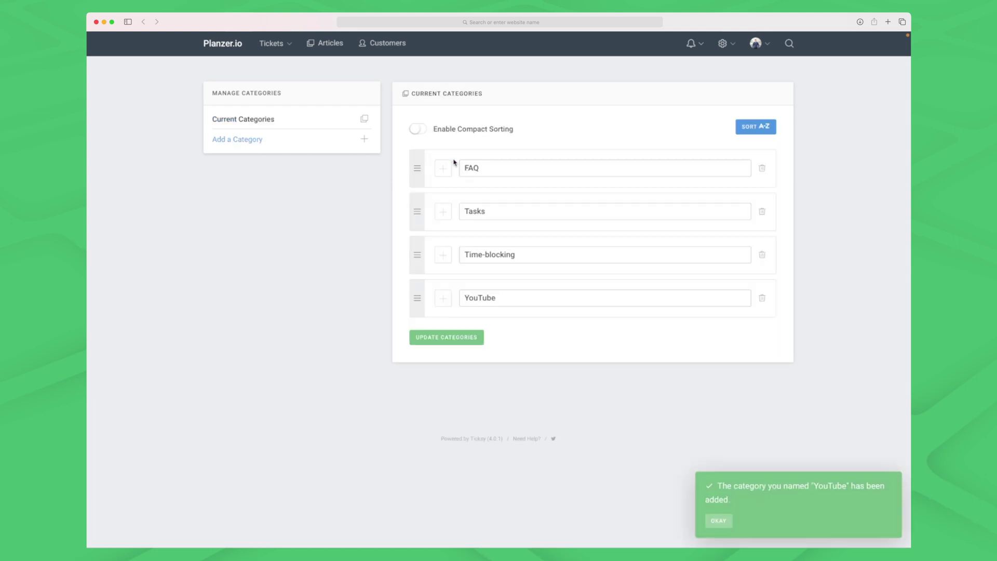
left_click(419, 129)
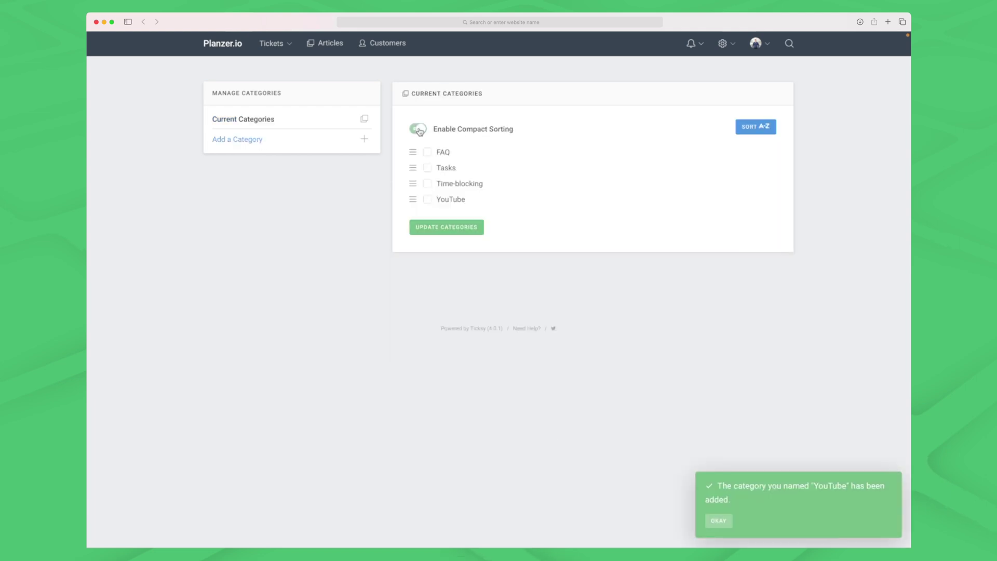
left_click(420, 131)
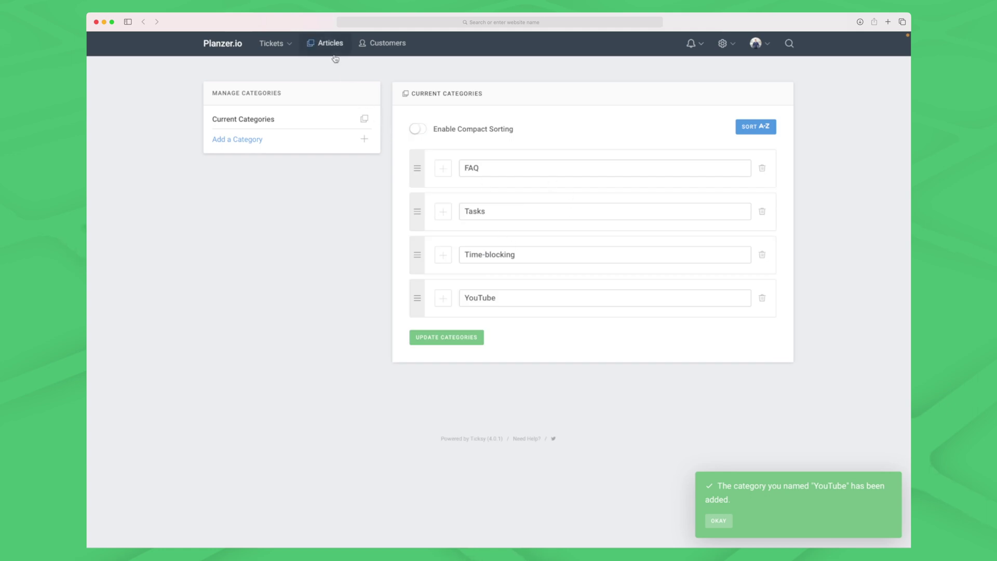
Step: From the gear menu, manage articles and start a blank New Article
left_click(726, 46)
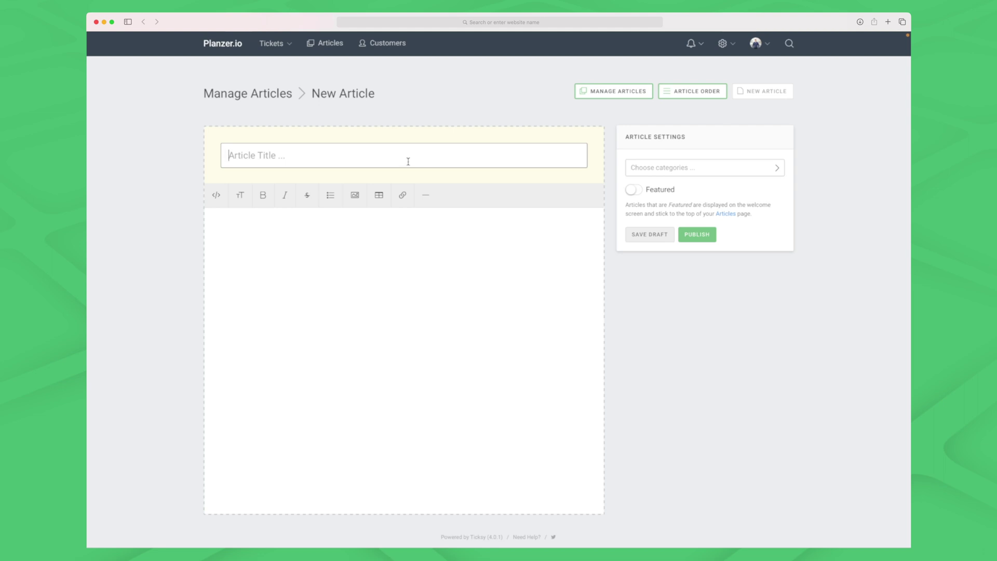
Step: Title the article 'How do I use Planzer.io for tasks?' and paste in its body text
scroll(423, 365, "down", 1)
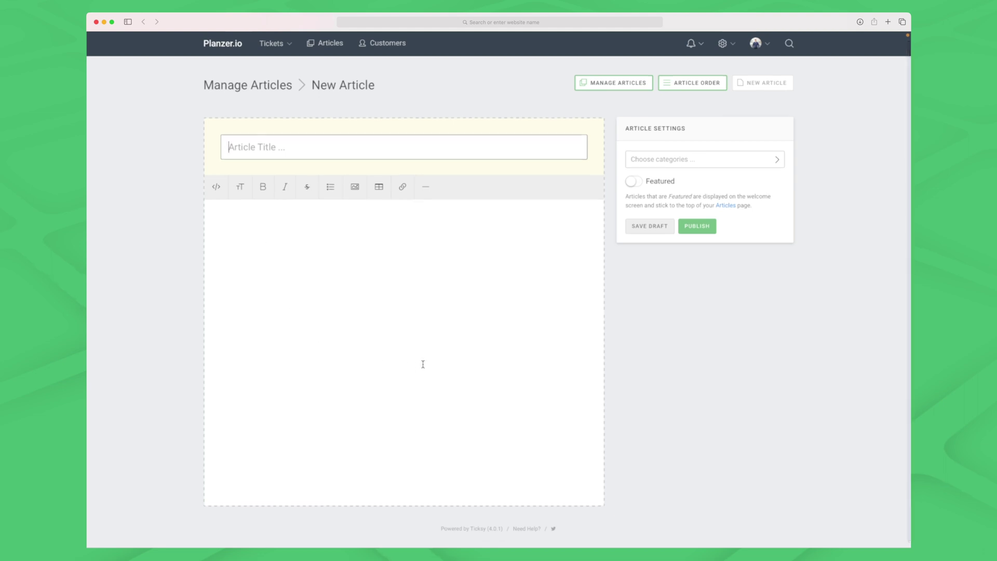
type("How do I use Planzer.io for tasks?")
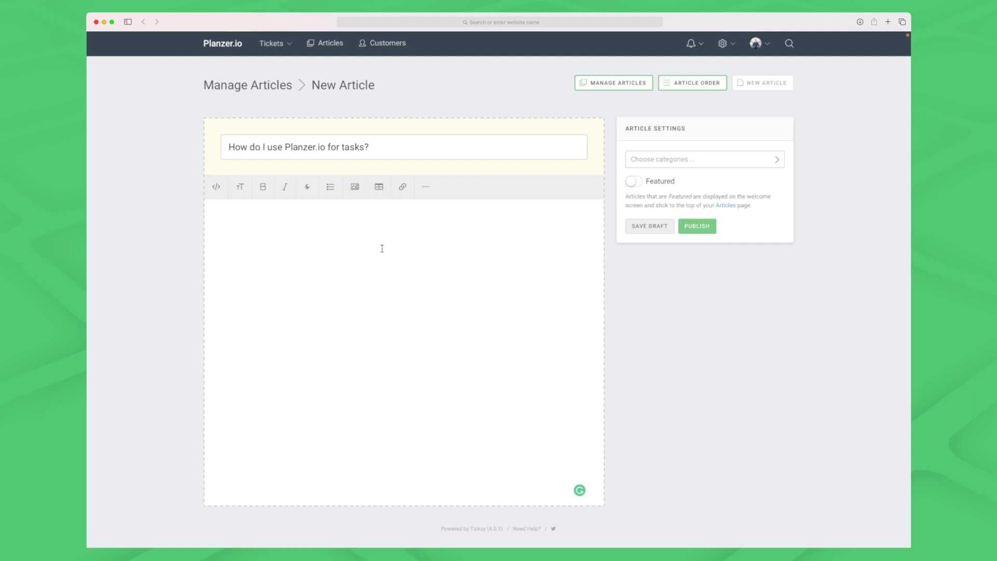
type("Planzer.io is perfect for tasks. You can simply create tasks by clicking on the button \"Create task\", and then creating your first task. Then you can move it from one day to another, and you can open it and elaborate on the task.")
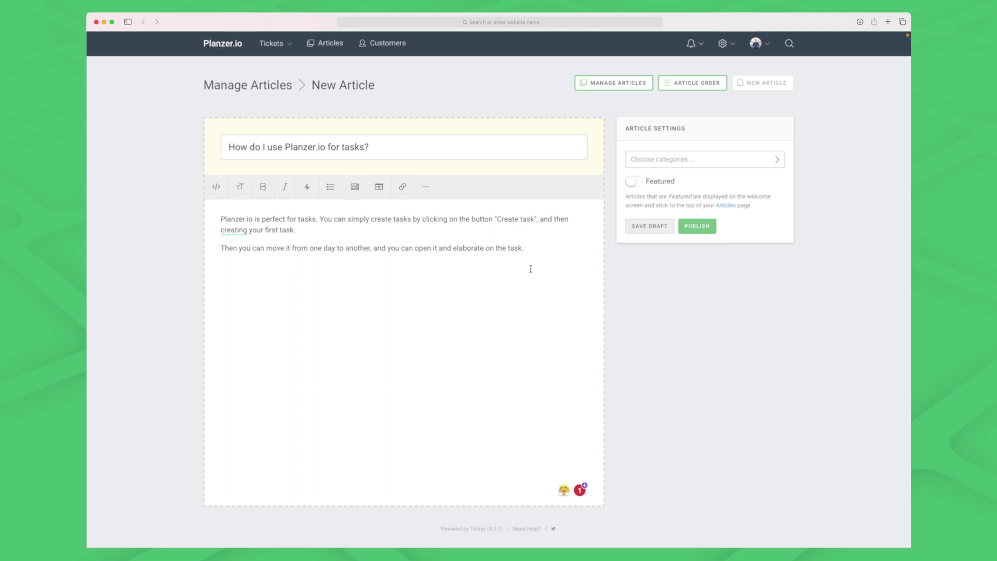
Step: Open and close the Image dialog and the Table options without inserting anything
left_click(355, 186)
left_click(658, 243)
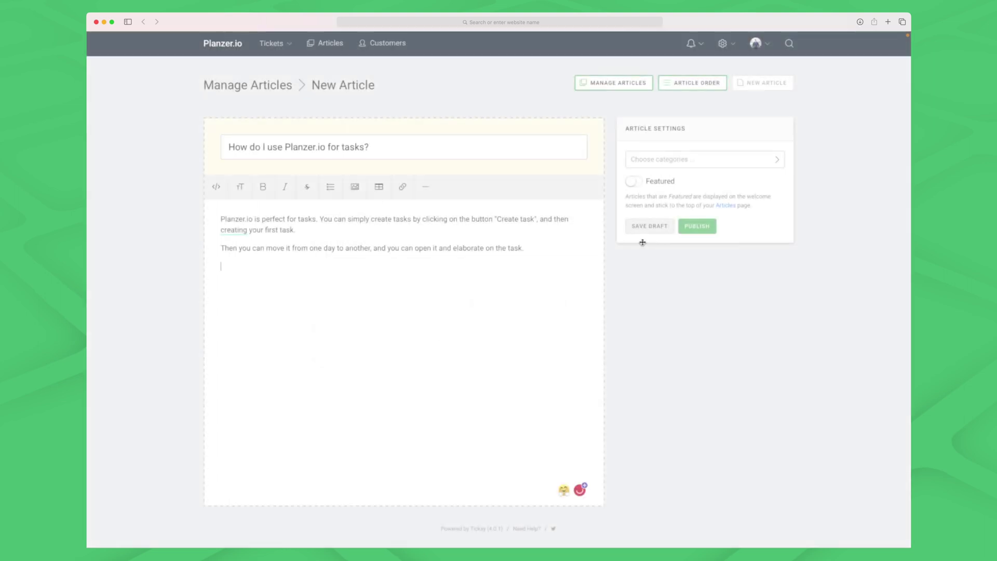
left_click(380, 187)
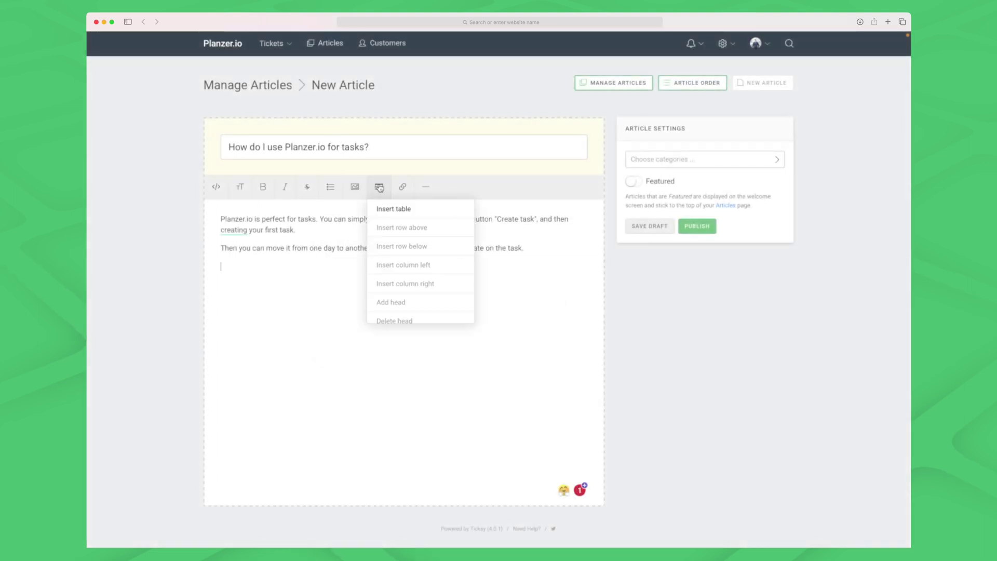
left_click(304, 300)
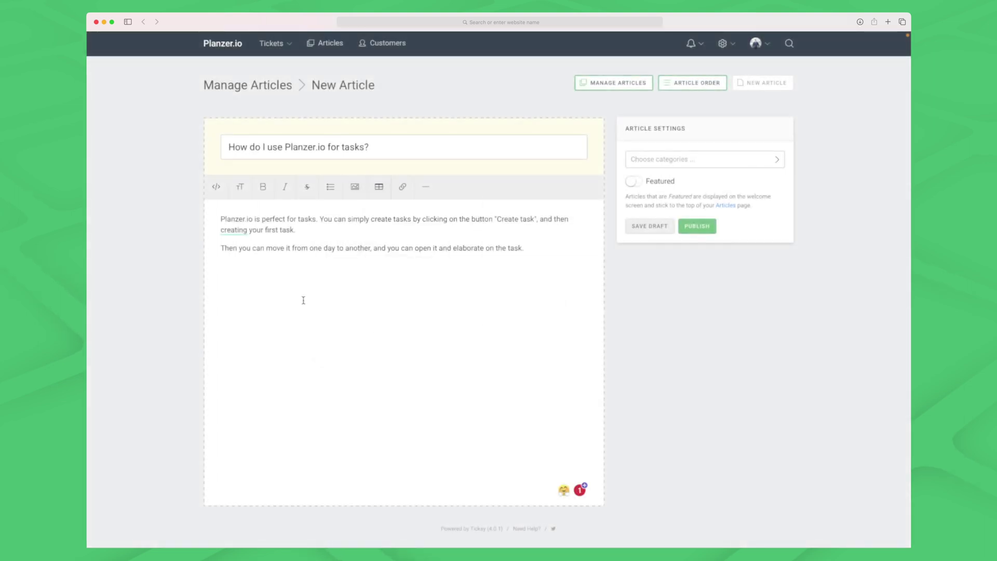
Step: Assign the article to the YouTube category, mark it Featured, and publish it
left_click(690, 160)
left_click(661, 243)
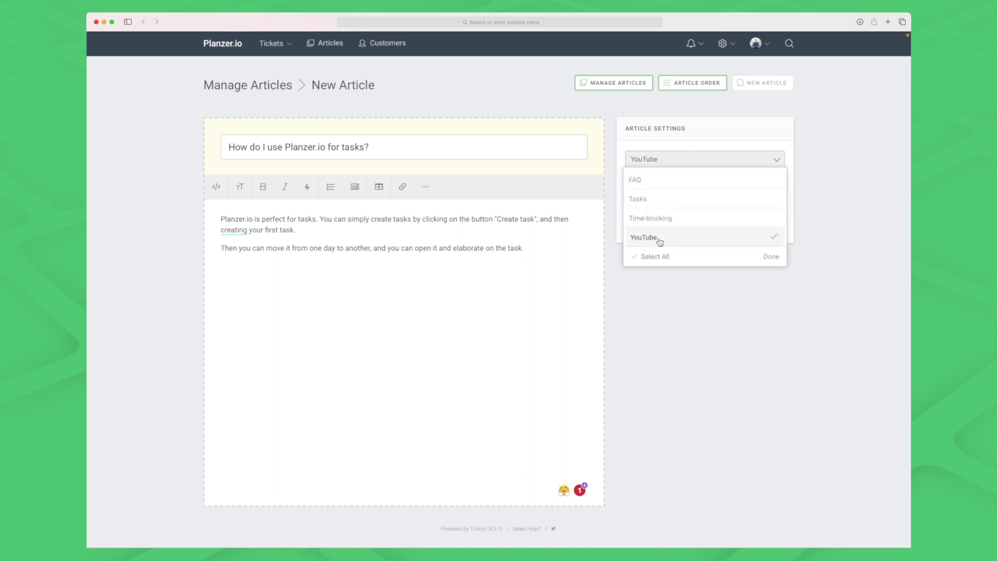
left_click(758, 339)
left_click(629, 181)
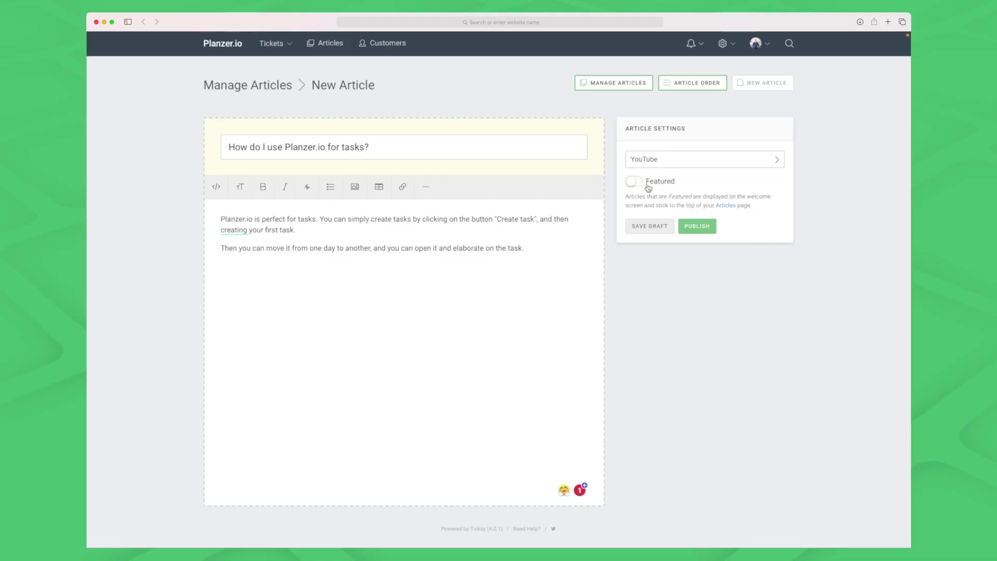
left_click(697, 227)
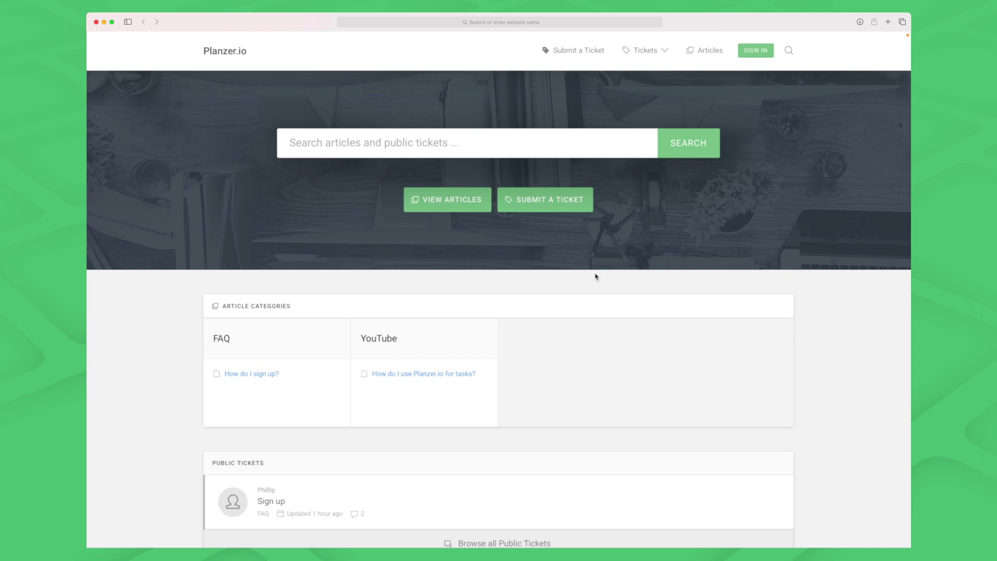
Step: On the public help centre, scroll down and open the YouTube article
scroll(307, 309, "down", 2)
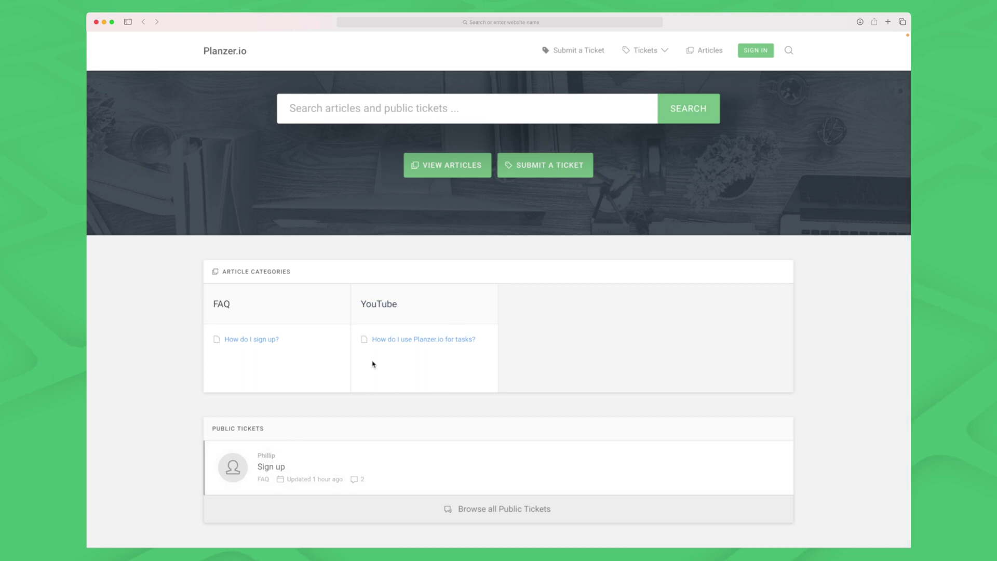
left_click(439, 340)
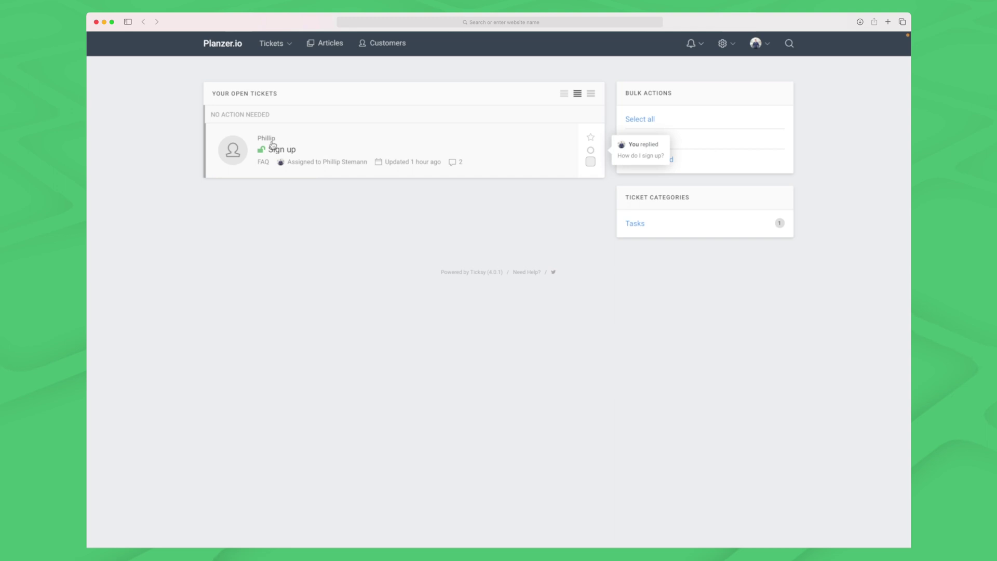
Step: Open the Sign up ticket and briefly select the customer's question text
left_click(272, 144)
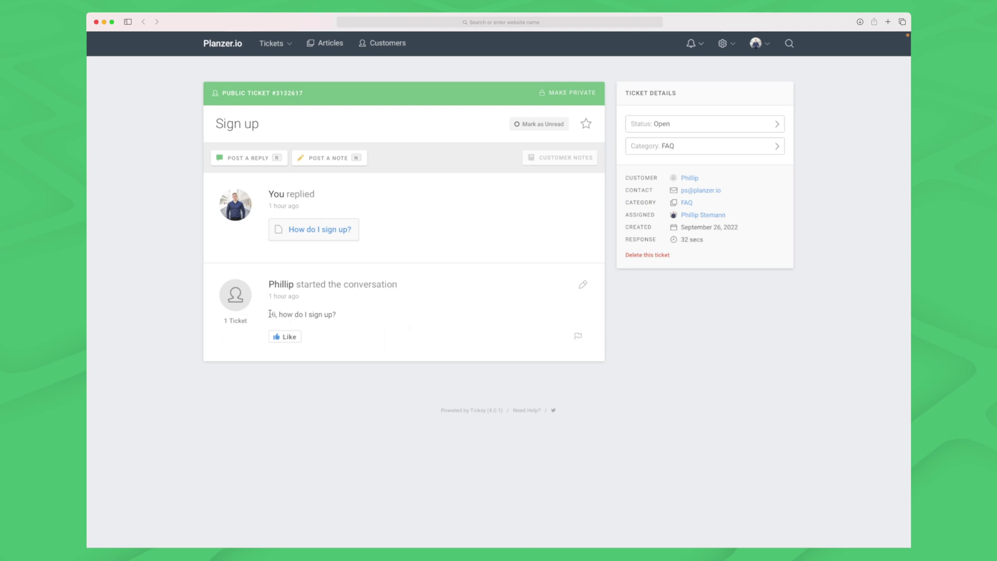
left_click_drag(267, 315, 352, 316)
left_click(352, 316)
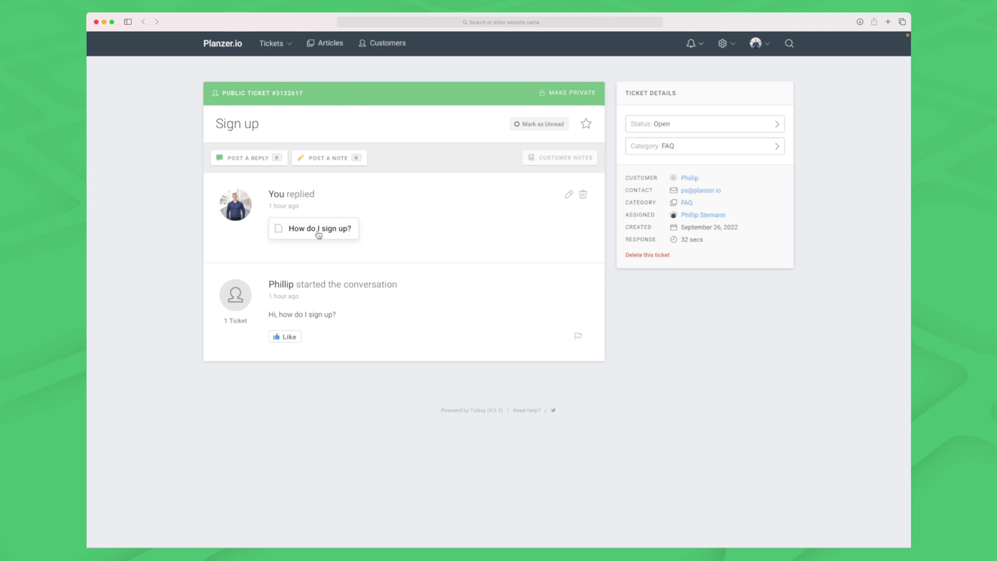
Step: Start a reply, glance at saved replies, and insert the 'How do I sign up?' article link
left_click(251, 160)
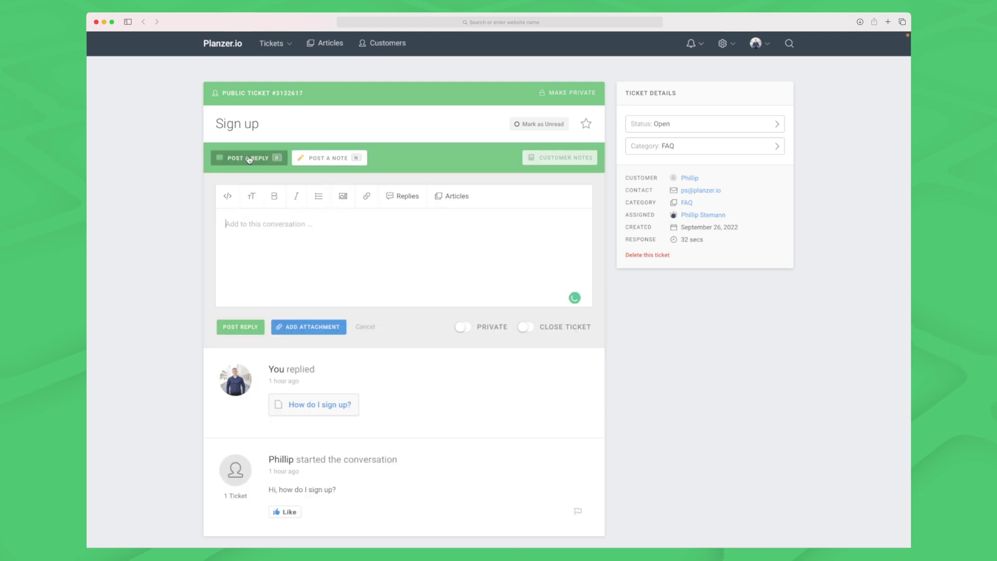
left_click(412, 196)
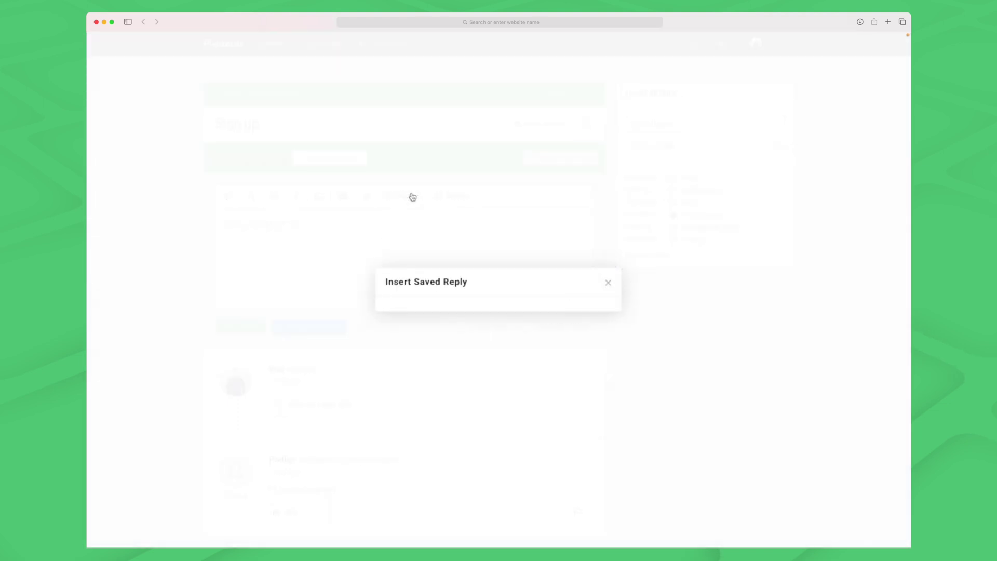
left_click(355, 266)
left_click(455, 197)
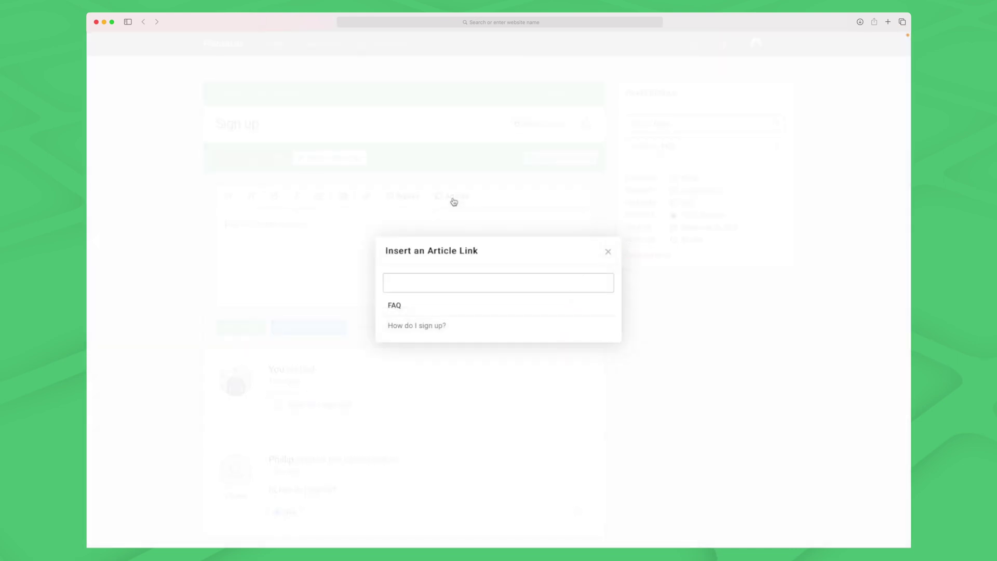
left_click(435, 328)
Step: Insert the 'How do I sign up?' link again from the article picker and post the reply
left_click(416, 327)
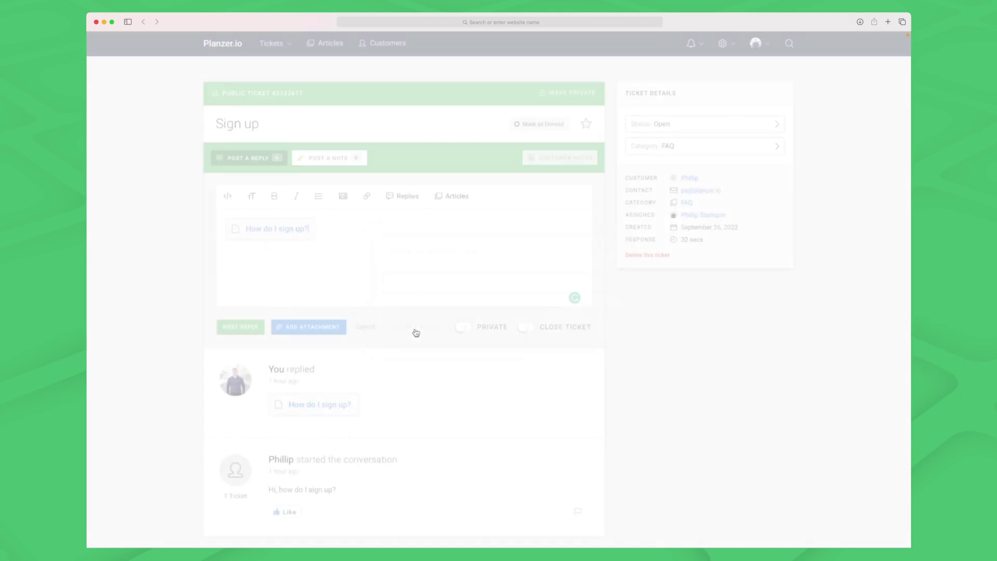
left_click(462, 200)
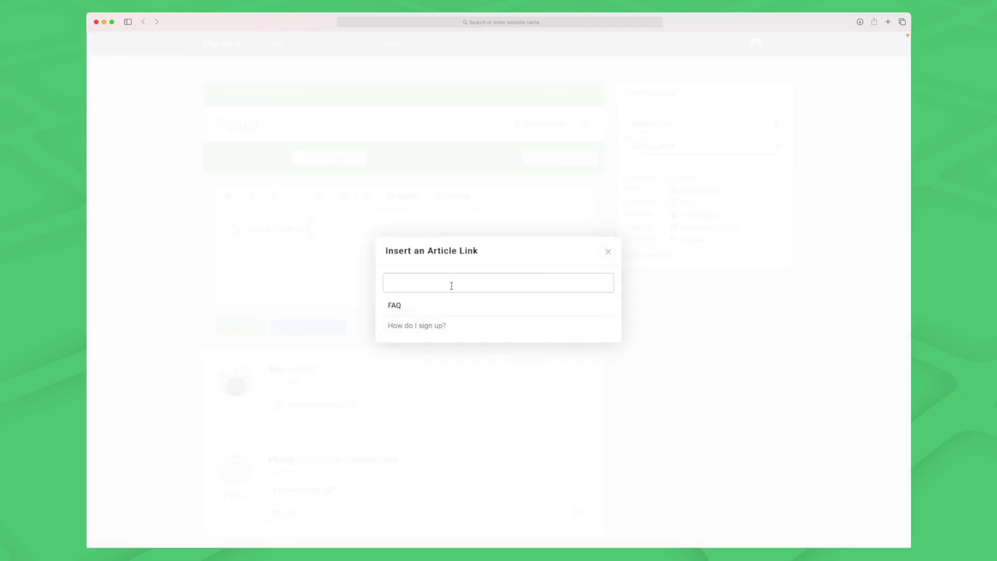
left_click(448, 287)
type("t")
key("BackSpace")
key("BackSpace")
key("BackSpace")
key("BackSpace")
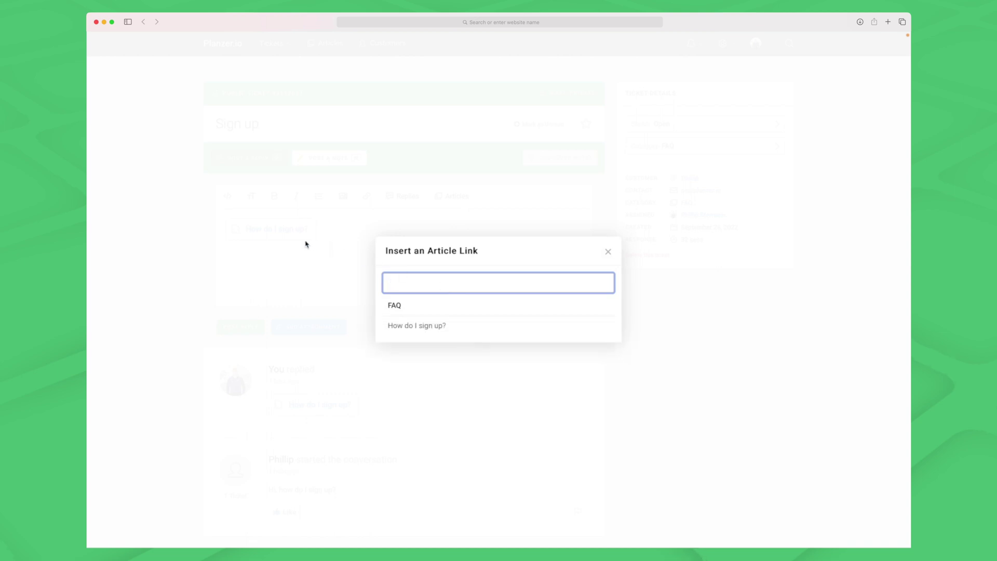
left_click(306, 242)
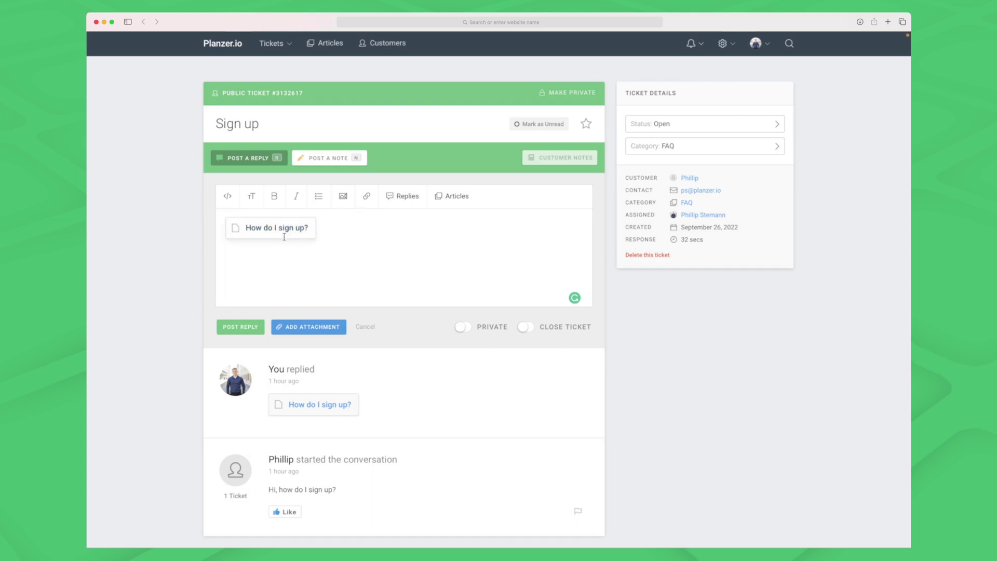
left_click(255, 326)
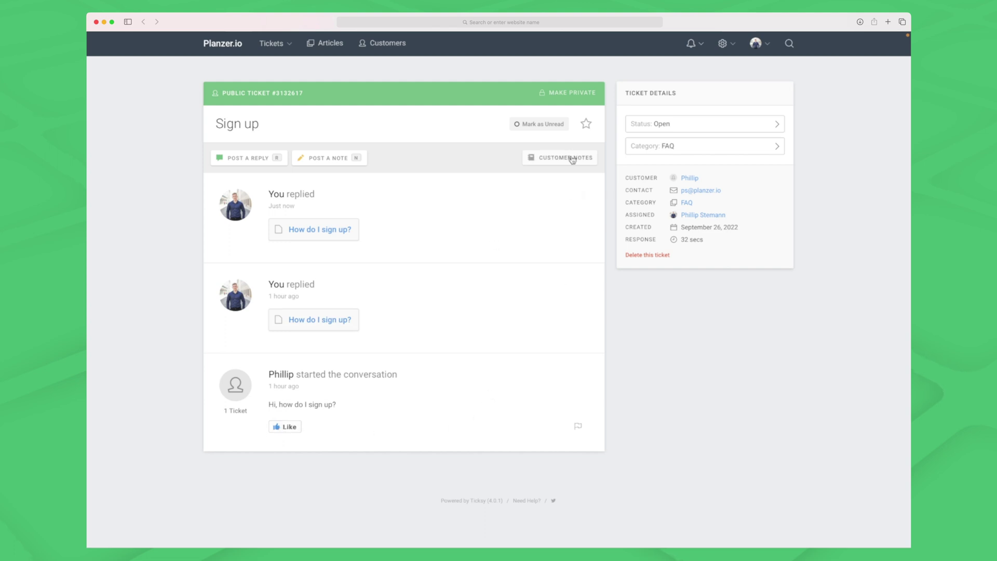
Step: Change the Sign up ticket's status to Closed, then open the category choices
left_click(752, 129)
left_click(703, 167)
left_click(709, 151)
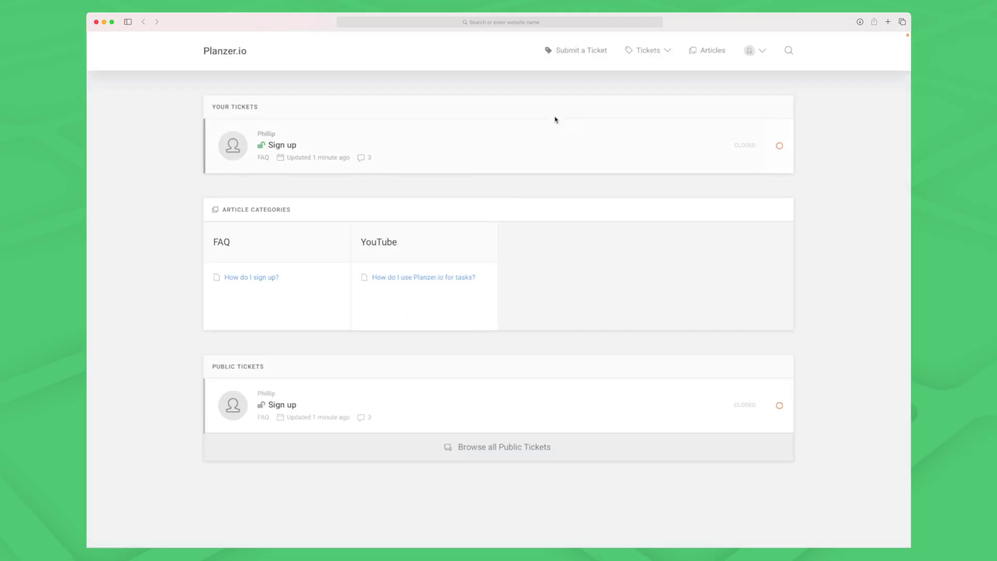
Step: Fill a new ticket: category Tasks, subject 'How do I use the task system?', pasted description
left_click(593, 58)
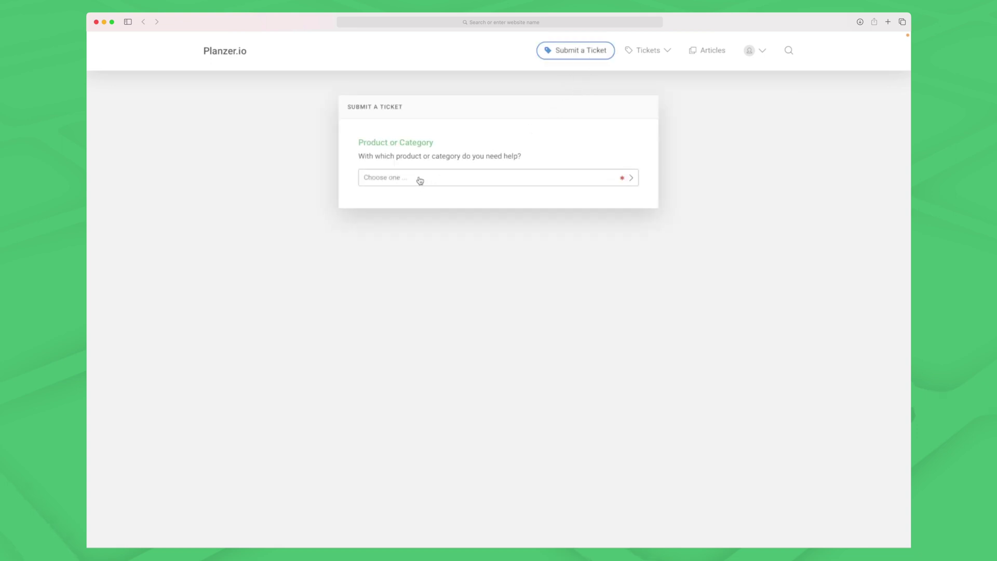
left_click(419, 180)
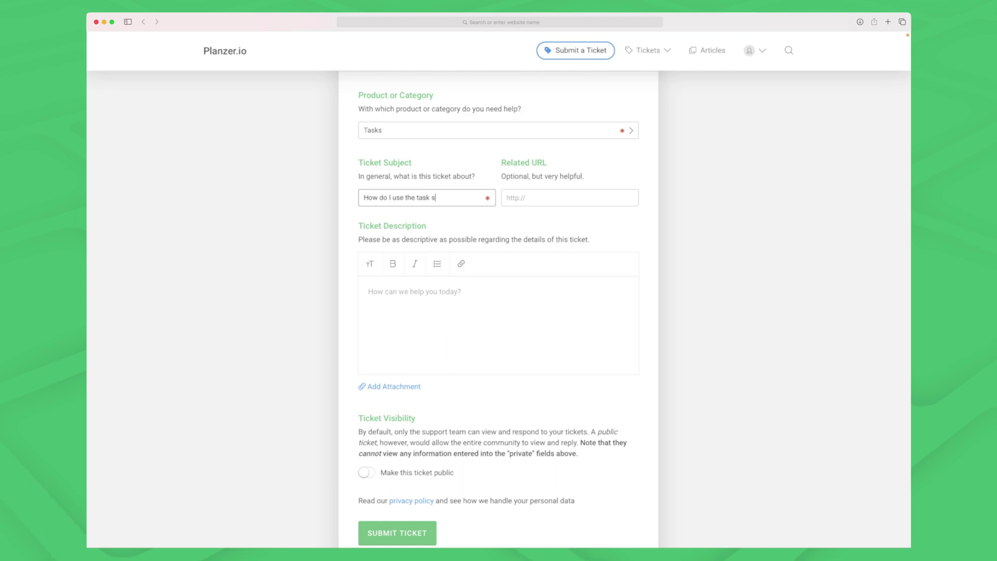
type("tem?")
left_click(434, 299)
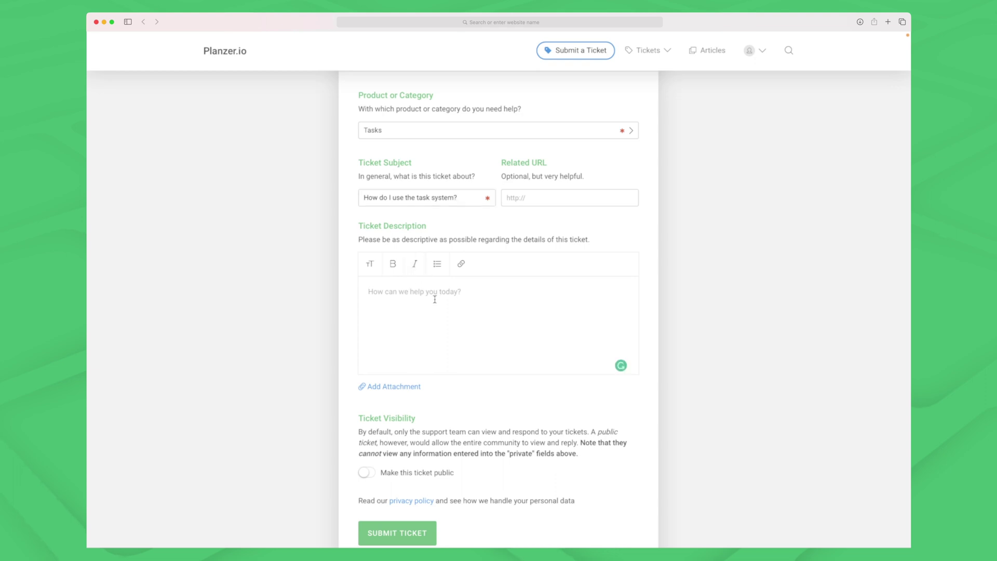
type("I want to get started, but I can't figure out how to create a task.")
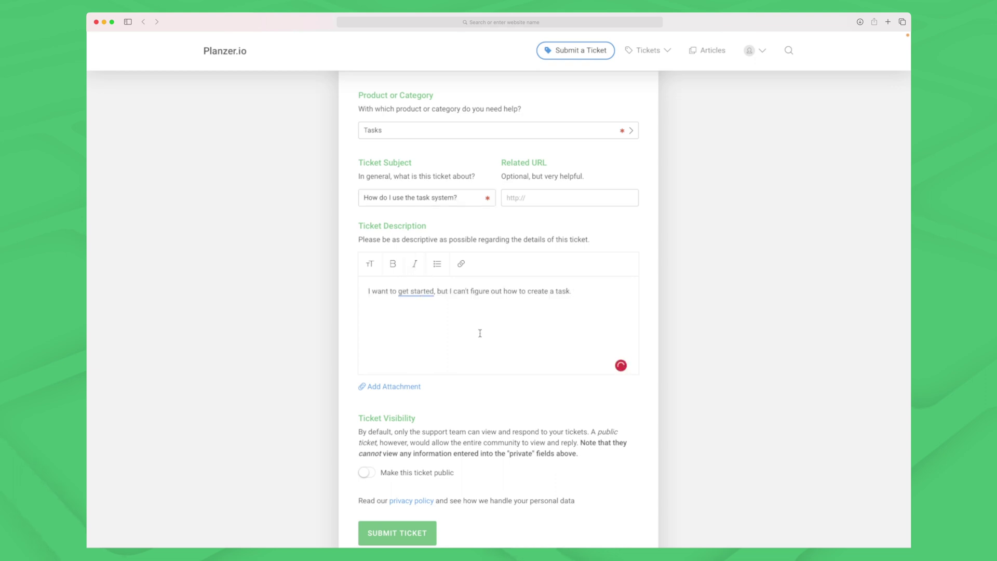
Step: Make the new task-system ticket public and submit it
scroll(286, 290, "down", 3)
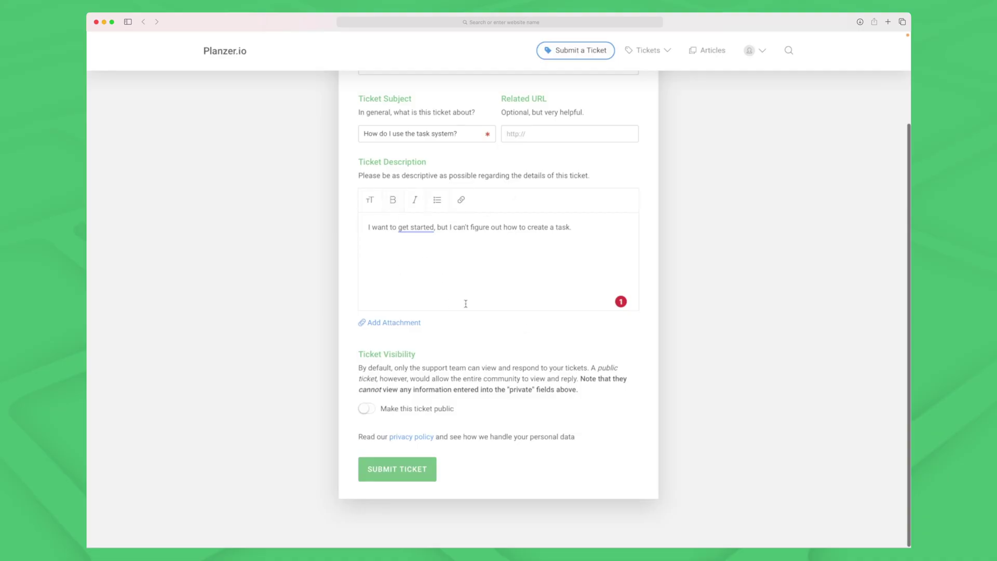
left_click(365, 411)
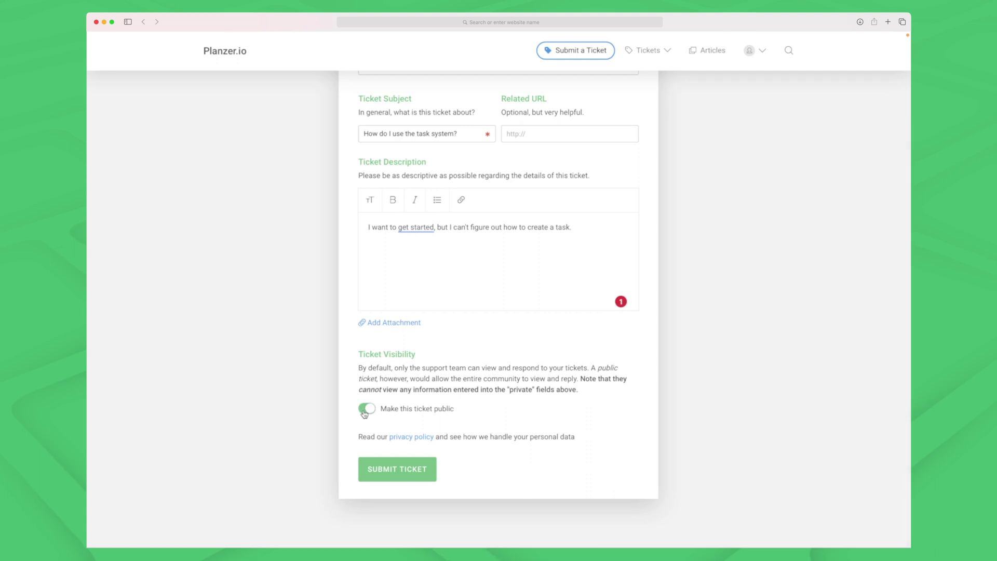
left_click(394, 476)
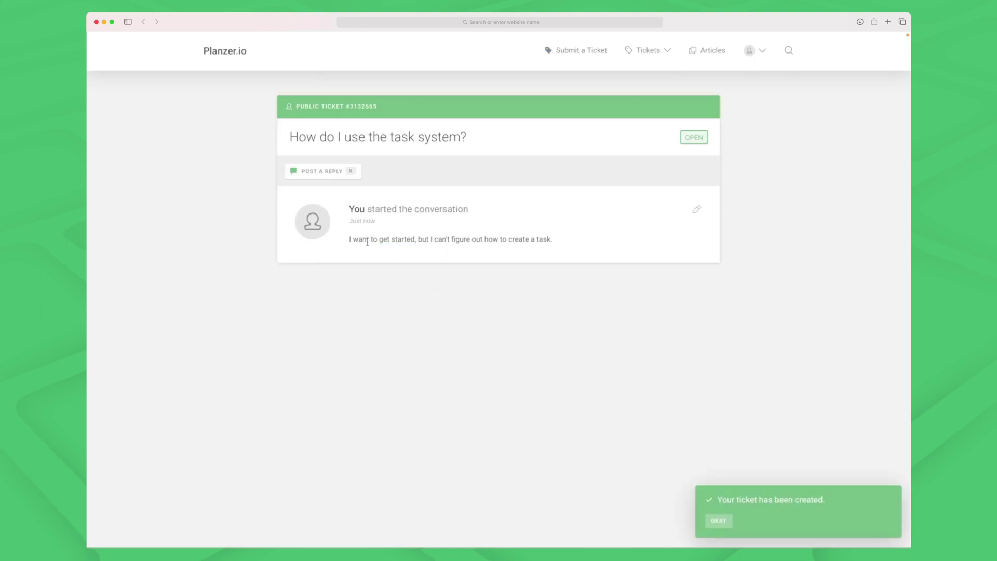
Step: Open the 'How do I use the task system?' ticket from the agent view
left_click_drag(366, 240, 423, 238)
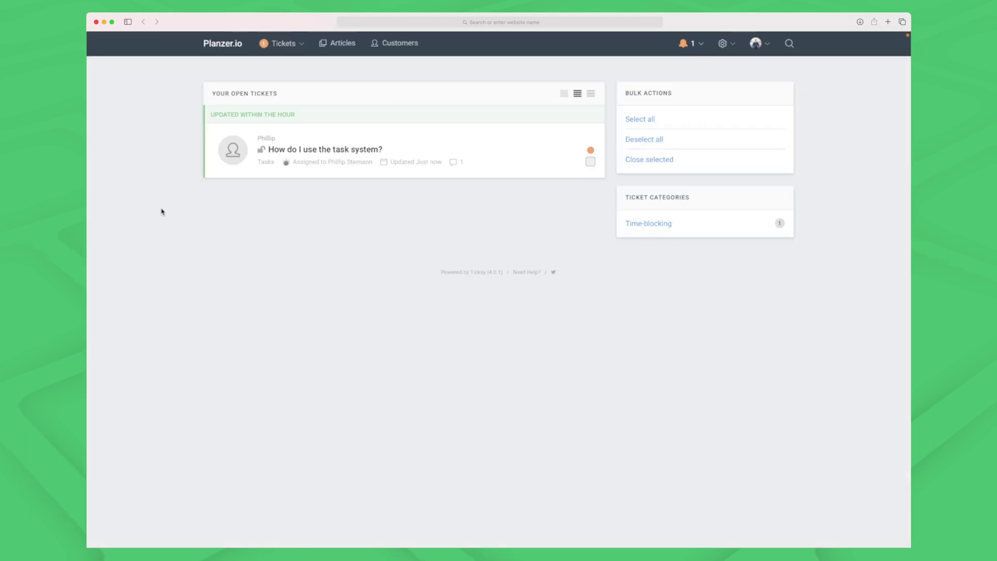
mouse_move(351, 144)
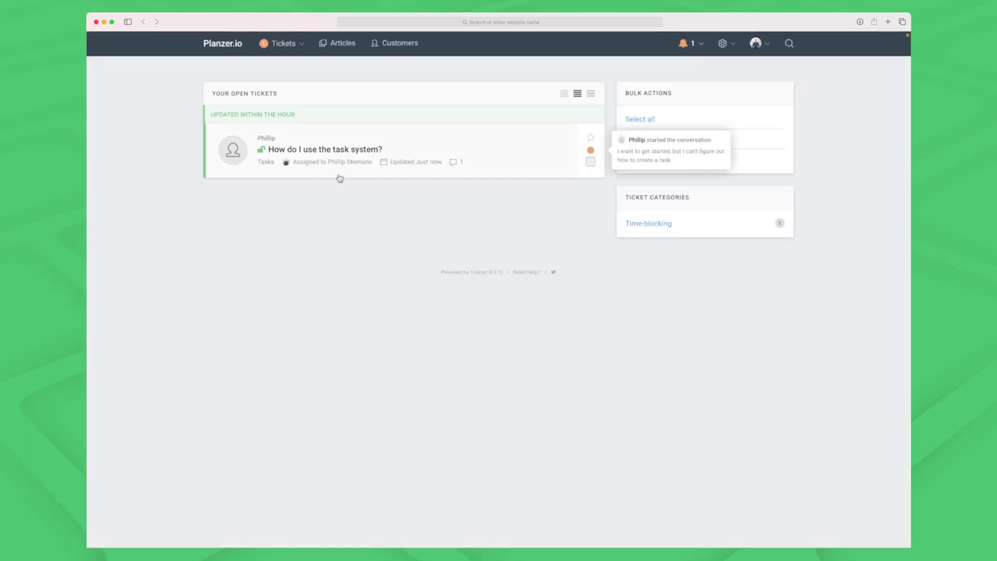
left_click(318, 150)
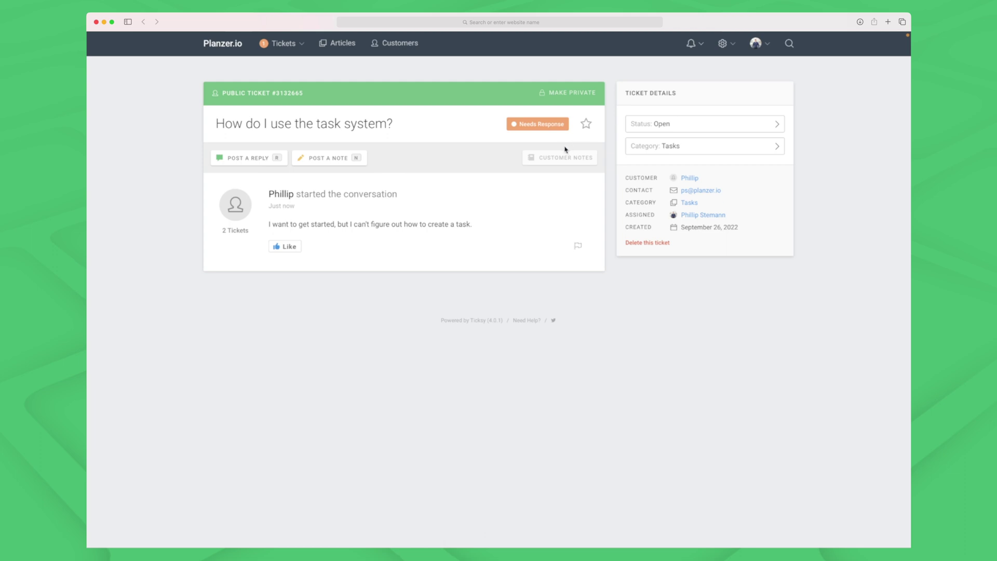
Step: Look through the reply's article list without inserting one, then set the ticket category to YouTube
left_click(252, 158)
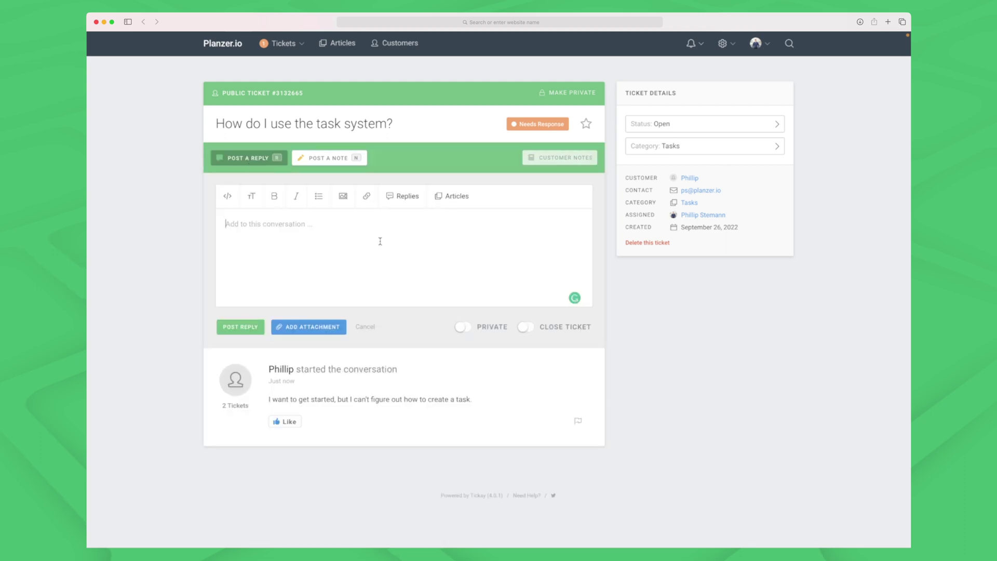
left_click(467, 203)
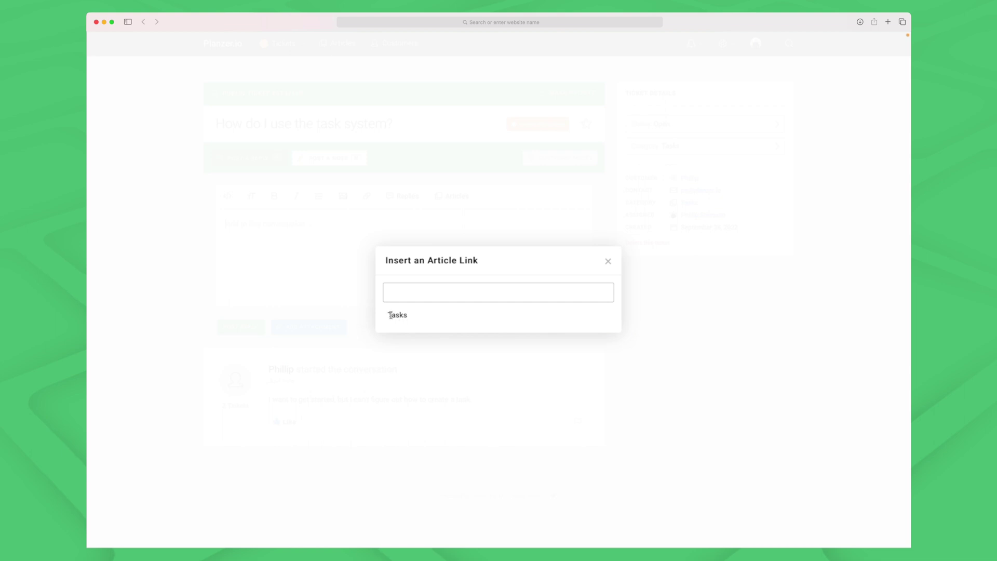
left_click_drag(393, 314, 421, 316)
left_click(607, 261)
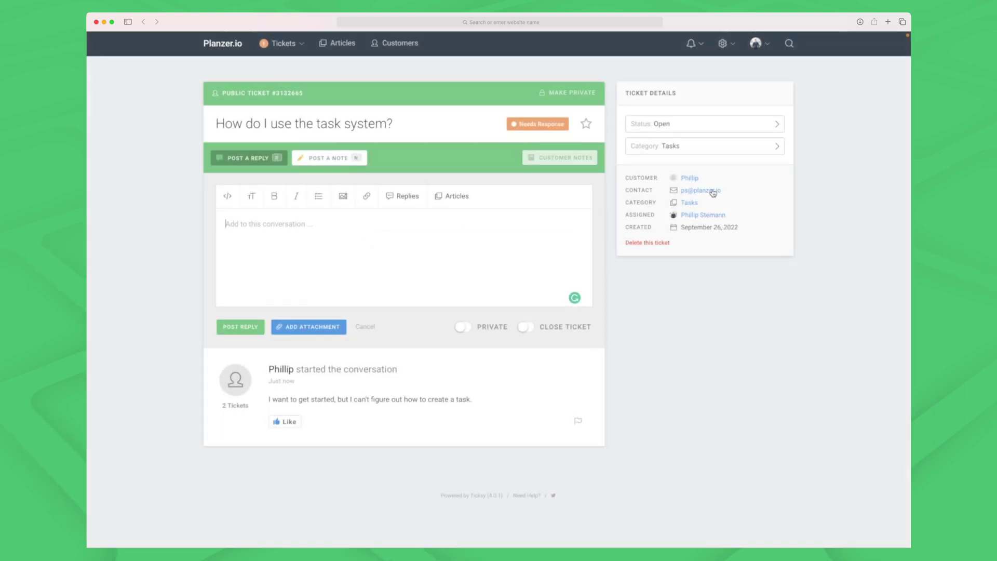
left_click(696, 151)
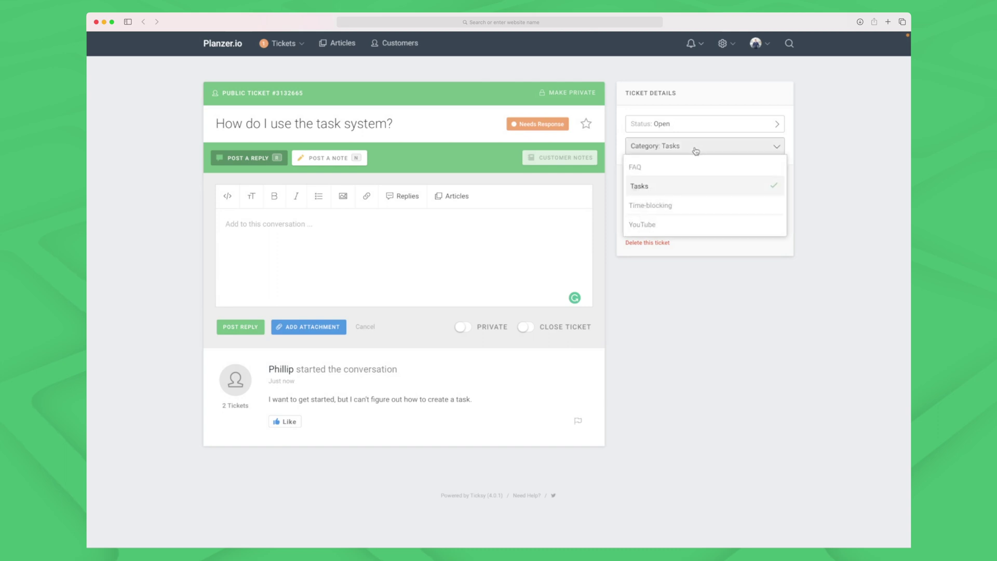
left_click(676, 227)
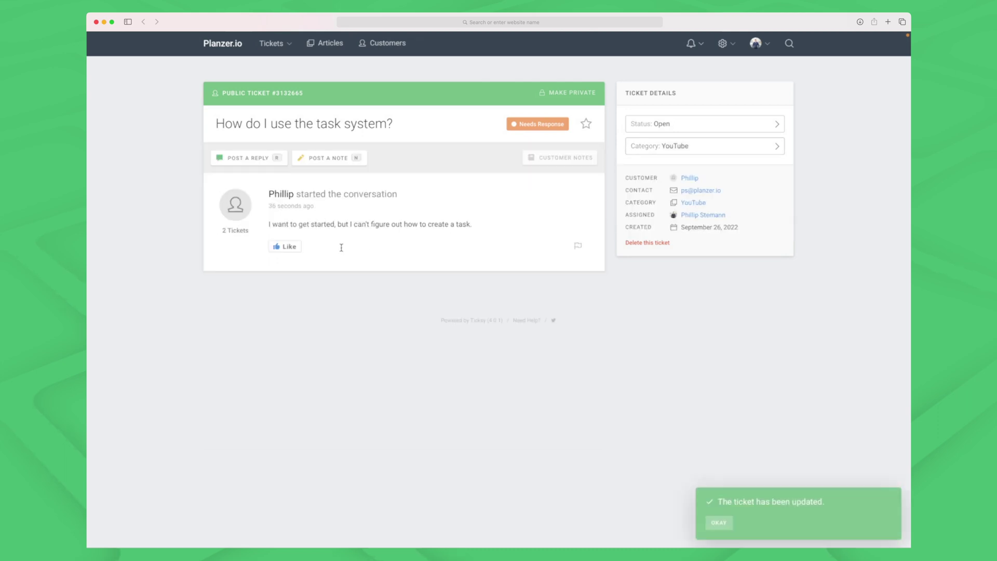
Step: Insert a link to the 'How do I use Planzer.io for tasks?' article into a reply
left_click(260, 158)
left_click(459, 194)
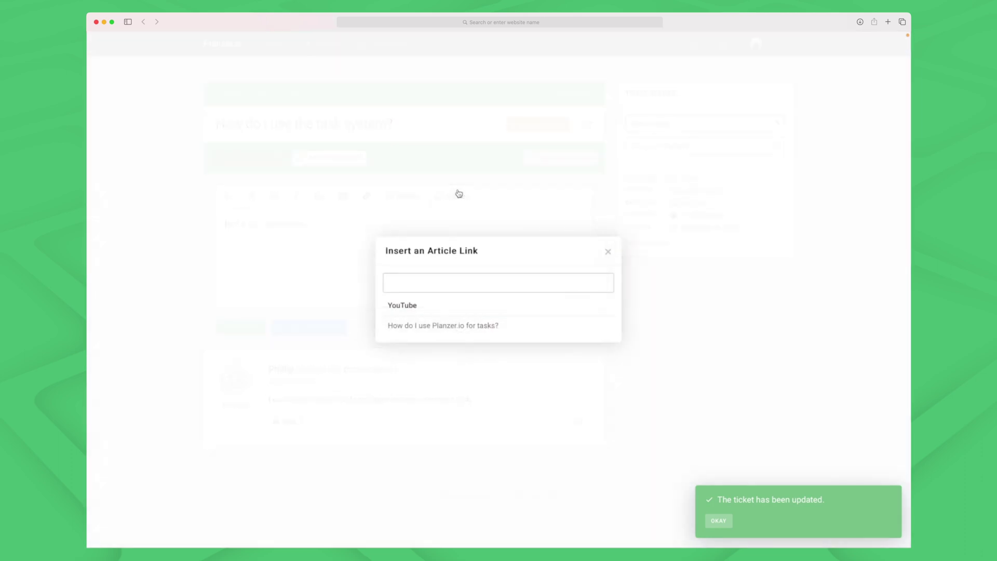
left_click(443, 326)
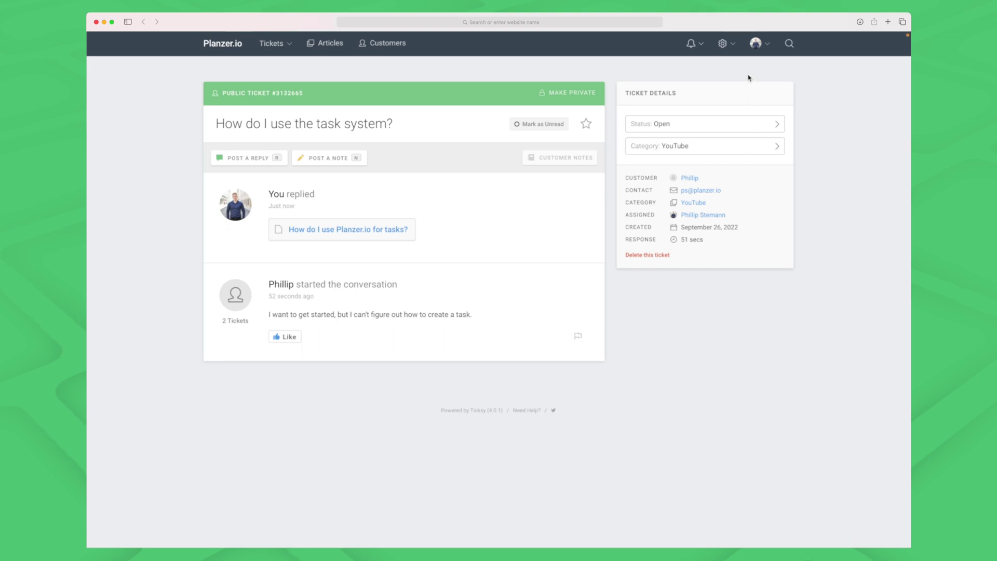
Step: Open System Settings, browse Custom Branding, Custom fields and Homepage Display, then Envato Integration
left_click(723, 45)
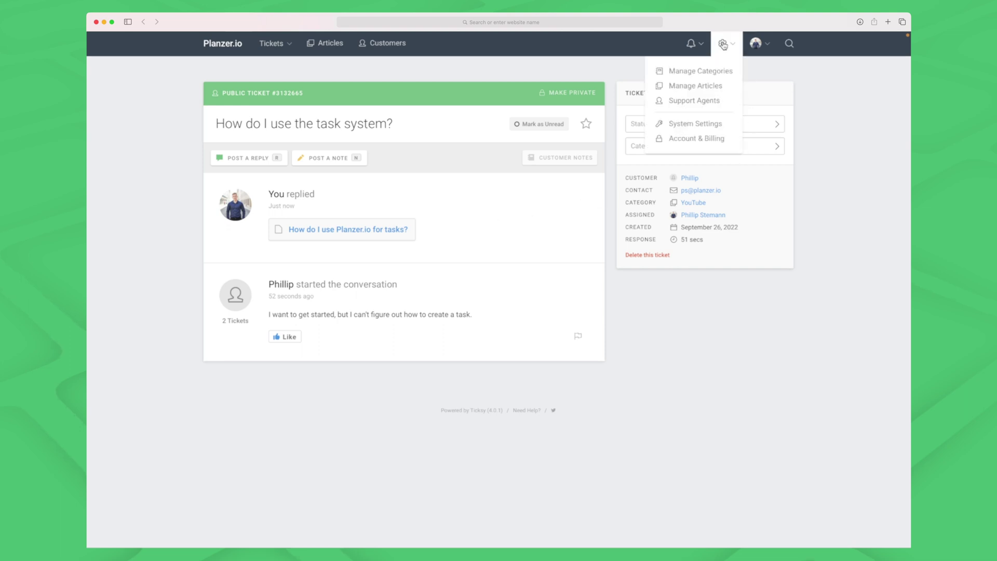
left_click(709, 127)
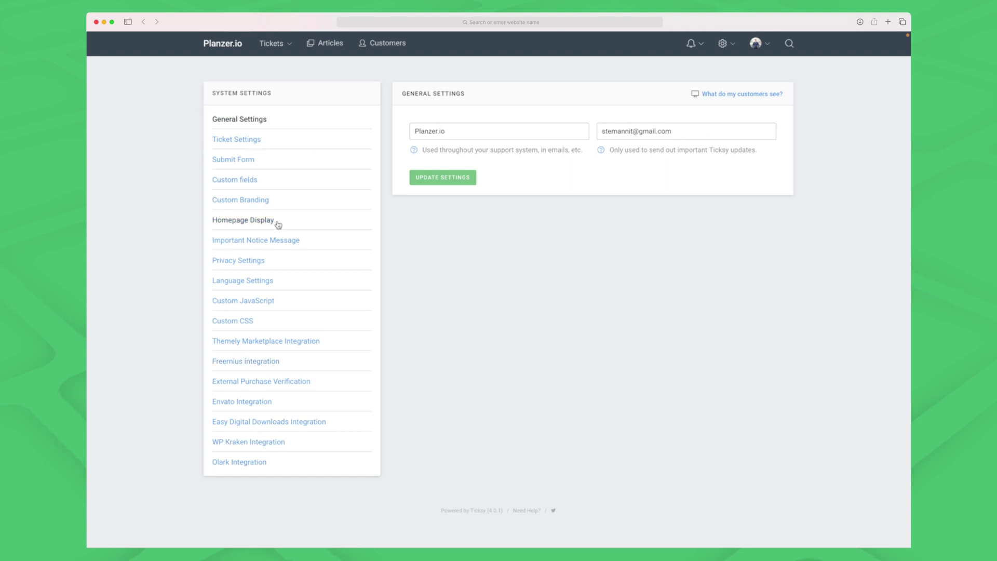
left_click(260, 204)
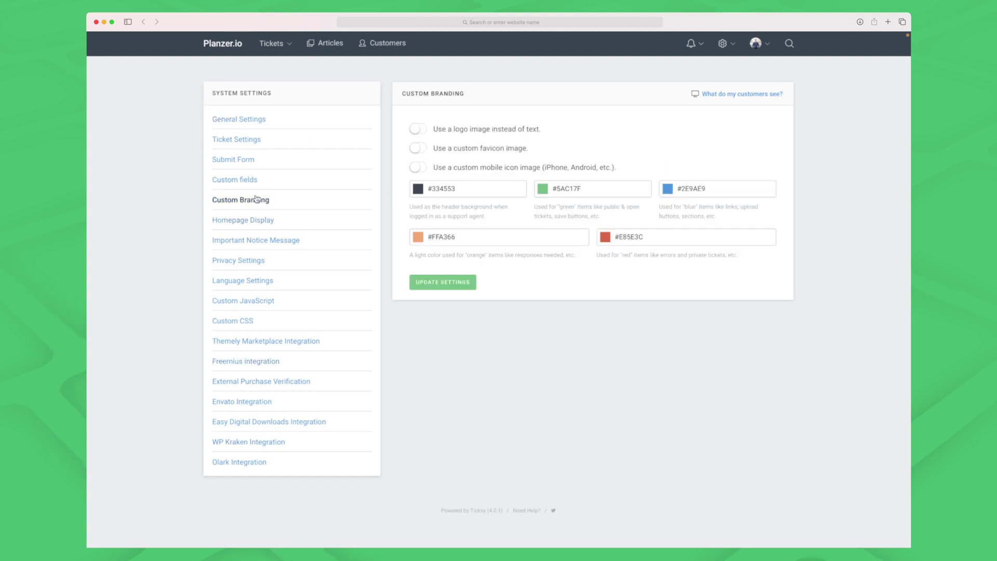
left_click(246, 183)
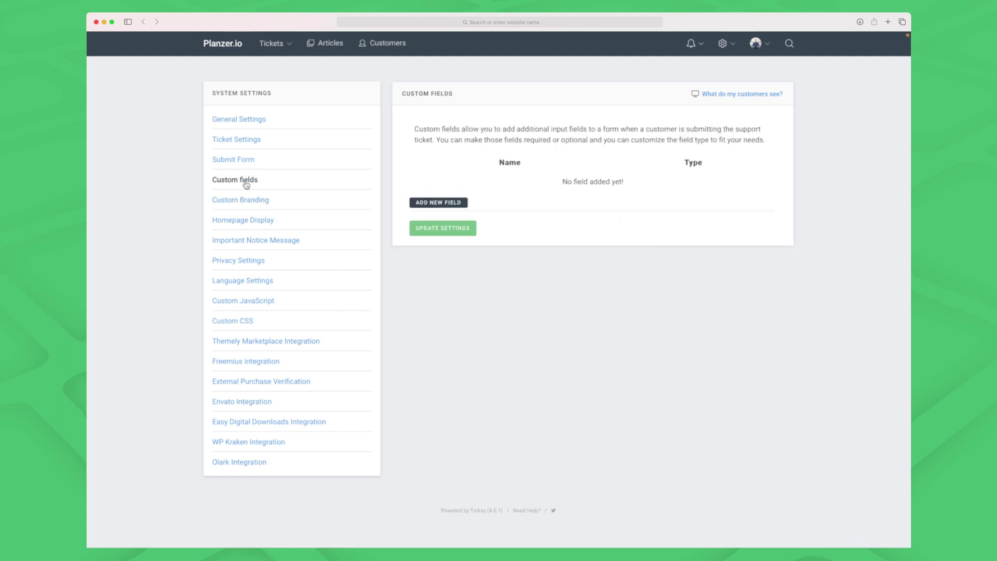
left_click(262, 224)
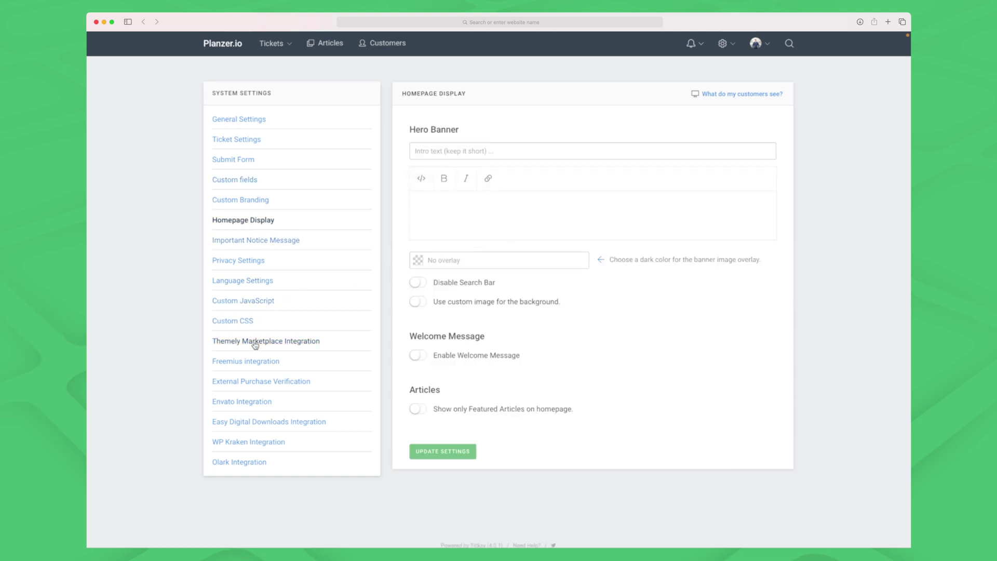
left_click(249, 401)
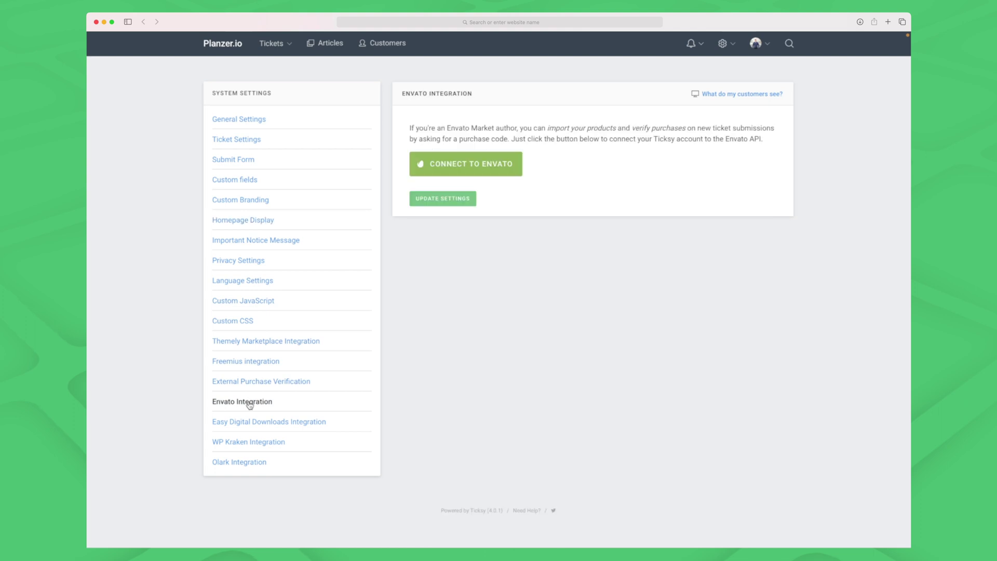